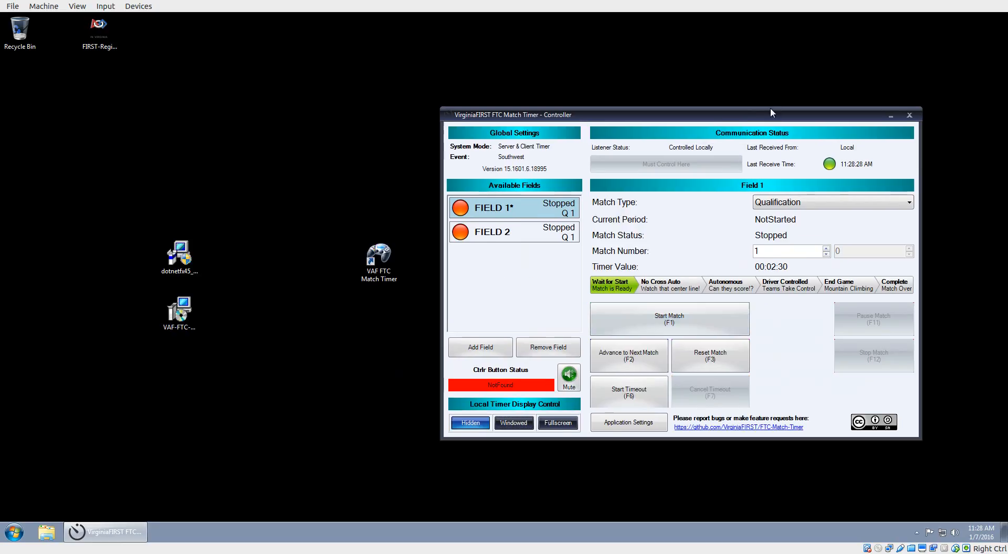
Launch a second instance of the match timer and set its application mode to Client Timer in the setup wizard
left_click(386, 262)
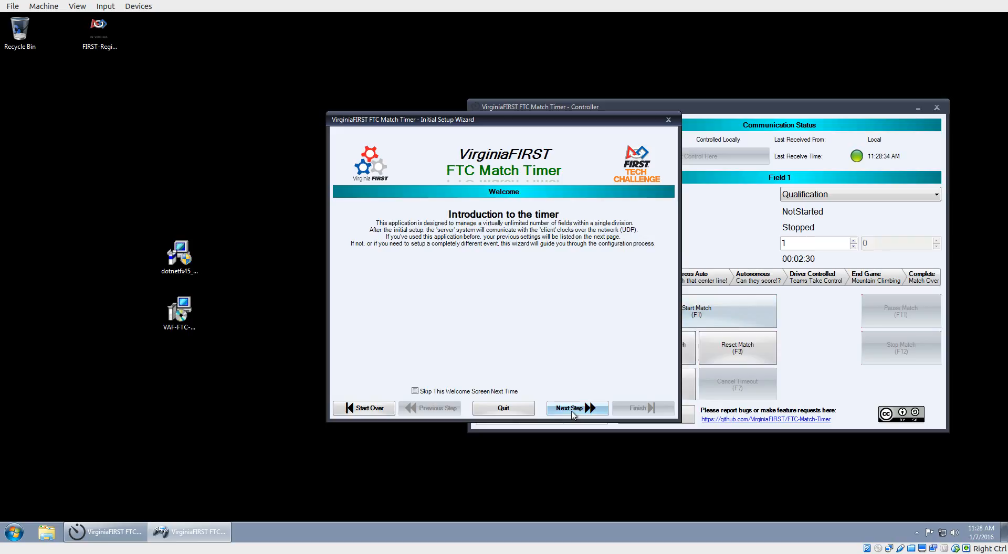
left_click(572, 408)
left_click(577, 408)
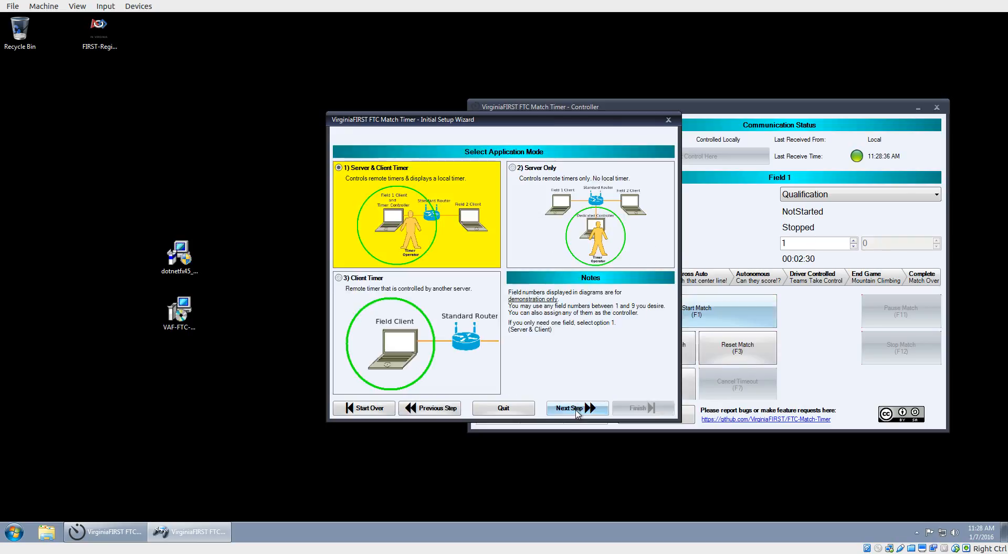
left_click(399, 307)
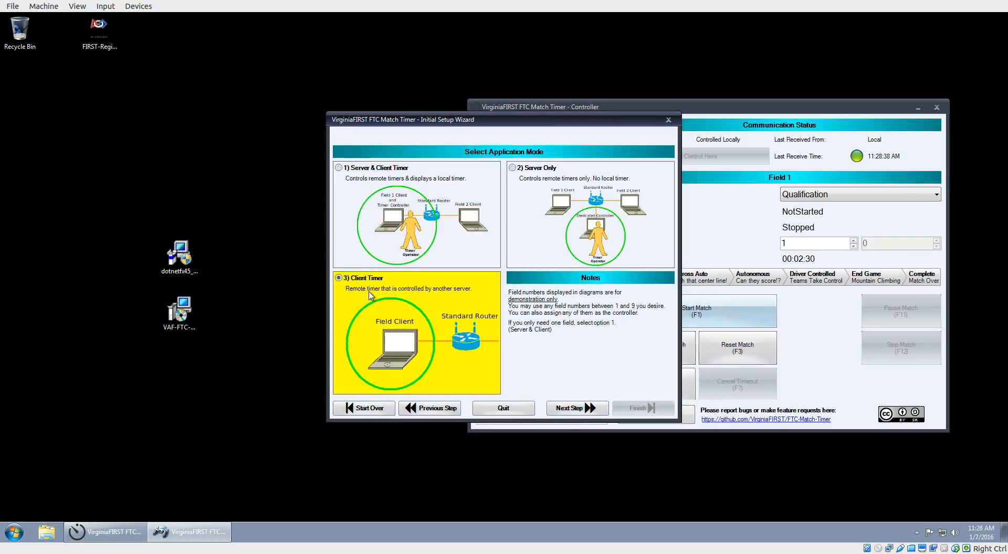
left_click(573, 414)
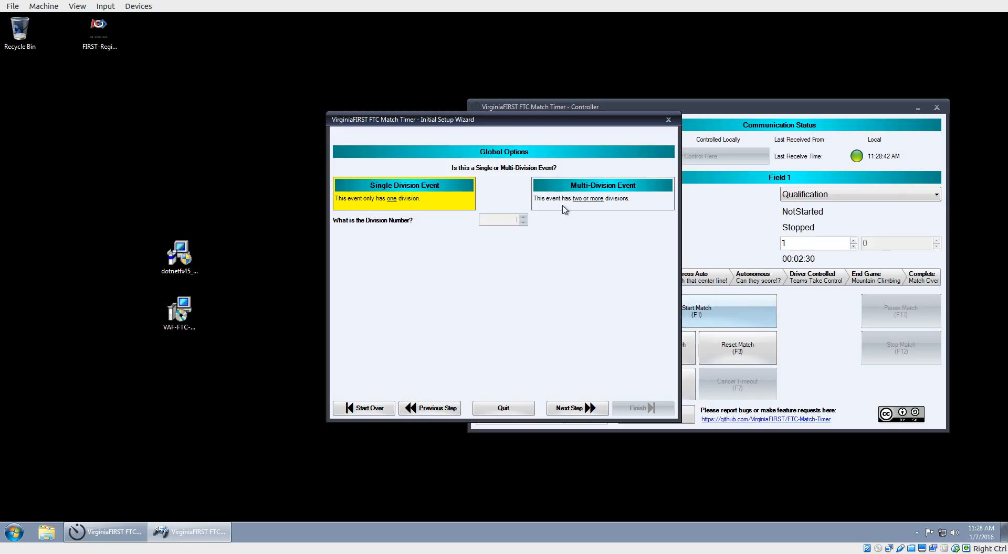
Accept the Single Division Event option and local field number 2 for the client timer, and finish the setup wizard
left_click(570, 409)
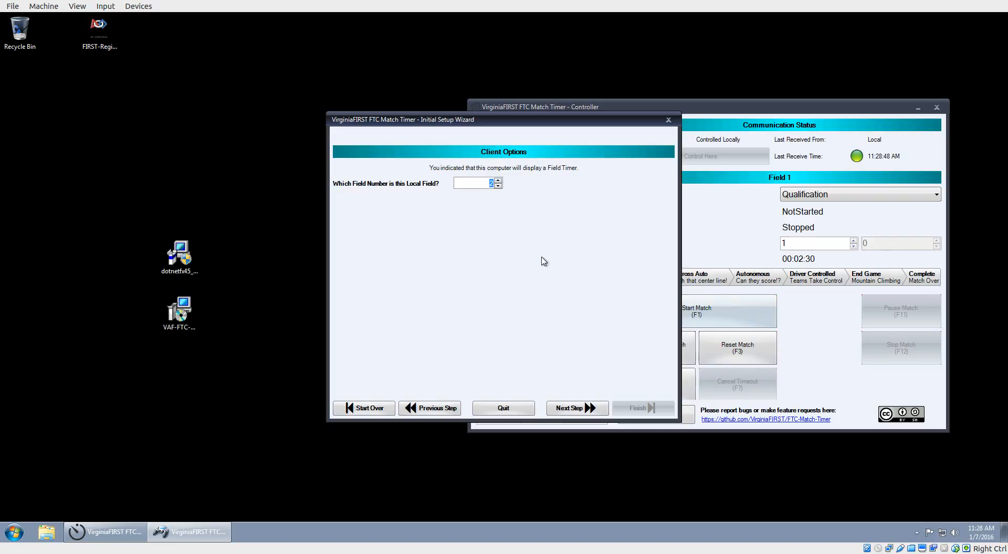
left_click(583, 409)
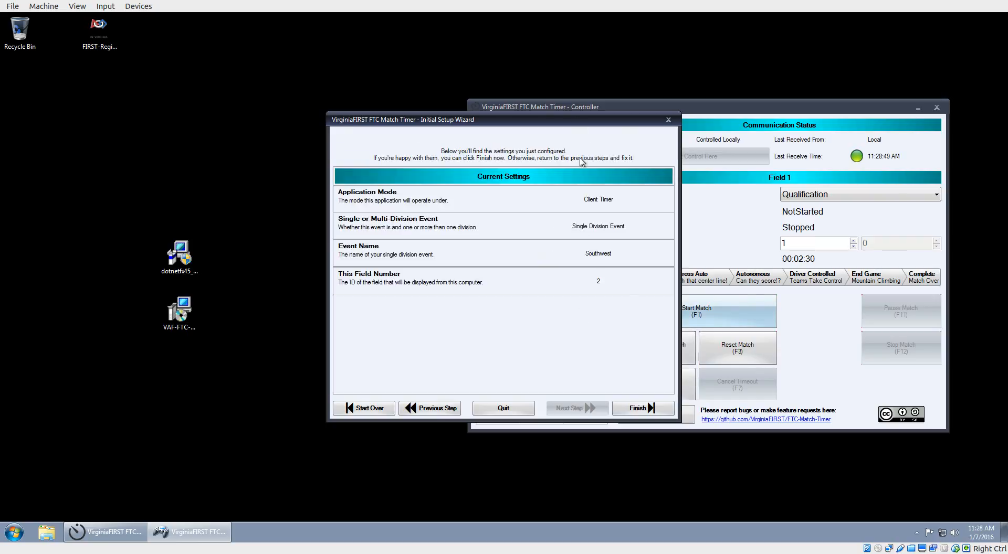
left_click(640, 408)
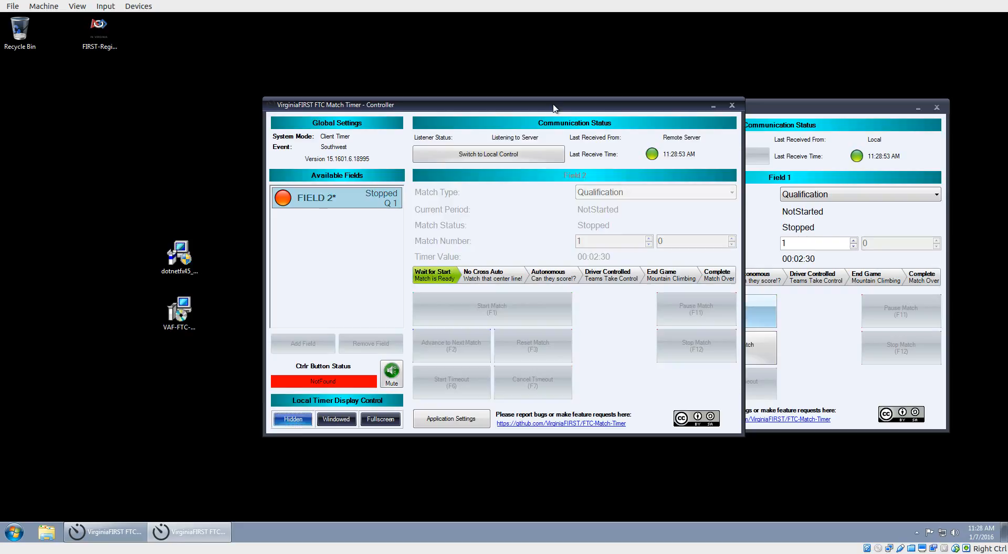
Arrange the server and client controller windows side by side on the desktop
left_click_drag(554, 109, 485, 160)
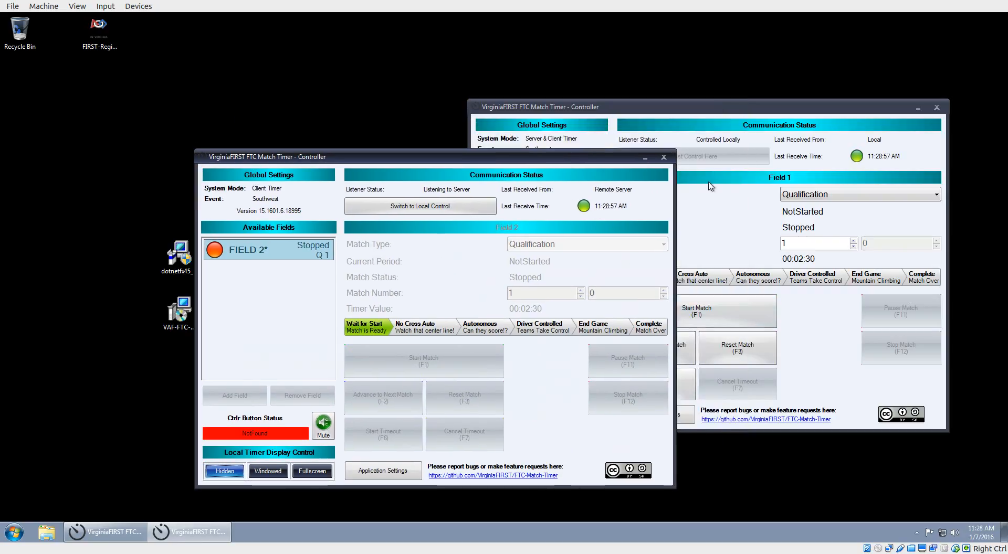
left_click_drag(601, 159, 930, 189)
left_click_drag(847, 112, 390, 196)
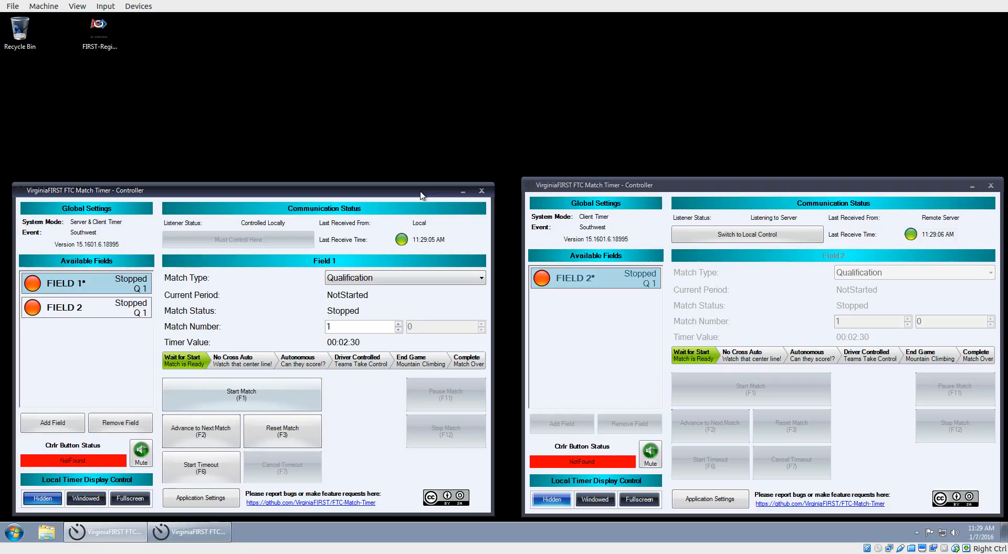
Show the Field 1 timer display in windowed mode from the server controller and move it clear of the client controller
left_click(86, 498)
left_click_drag(450, 113, 361, 27)
left_click(623, 364)
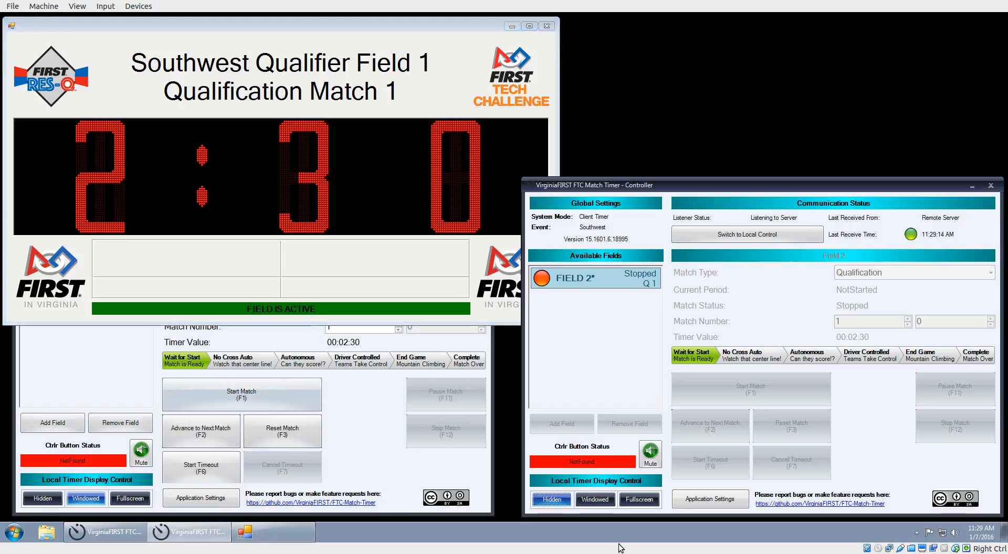
Show the Field 2 timer display in windowed mode from the client controller and minimize that controller
left_click(598, 501)
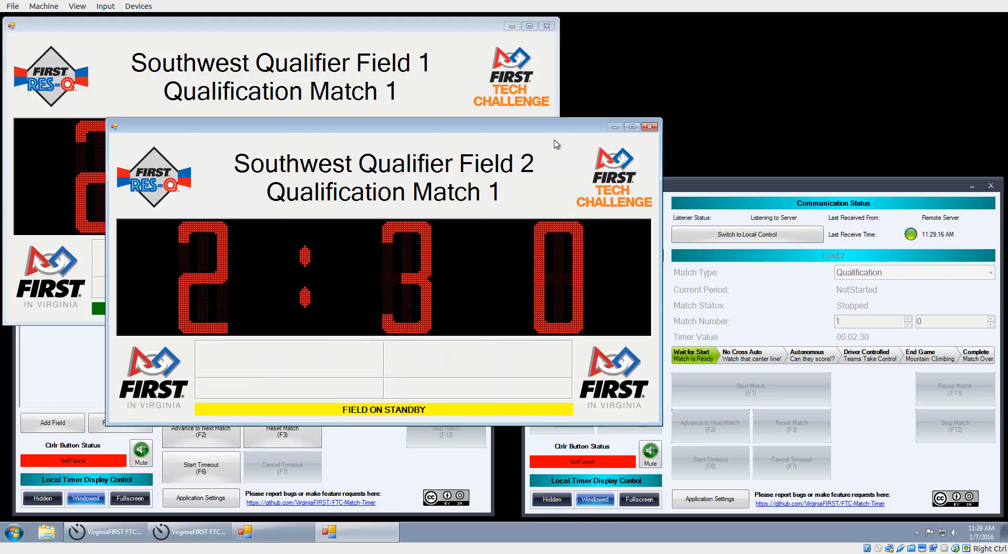
left_click_drag(556, 129, 783, 93)
left_click(978, 194)
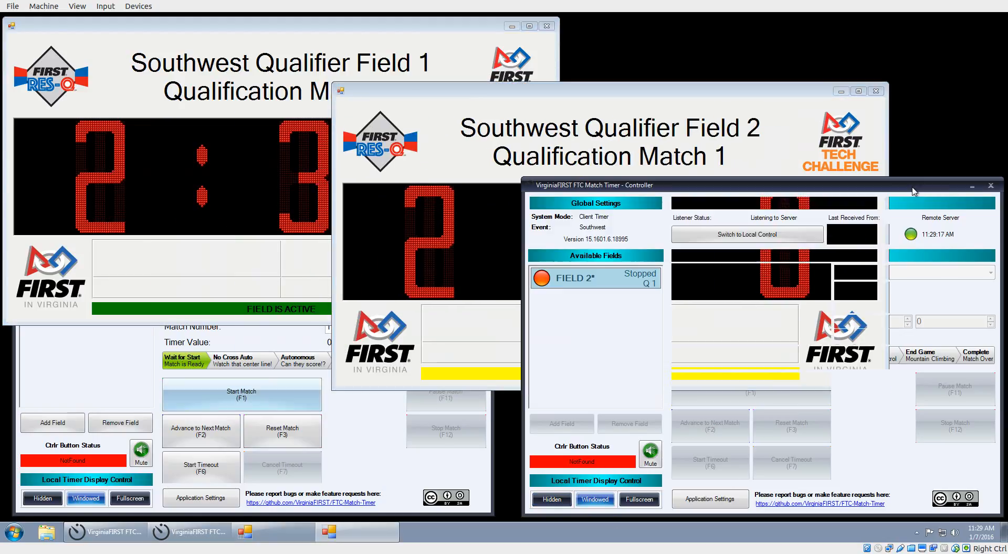
left_click(972, 185)
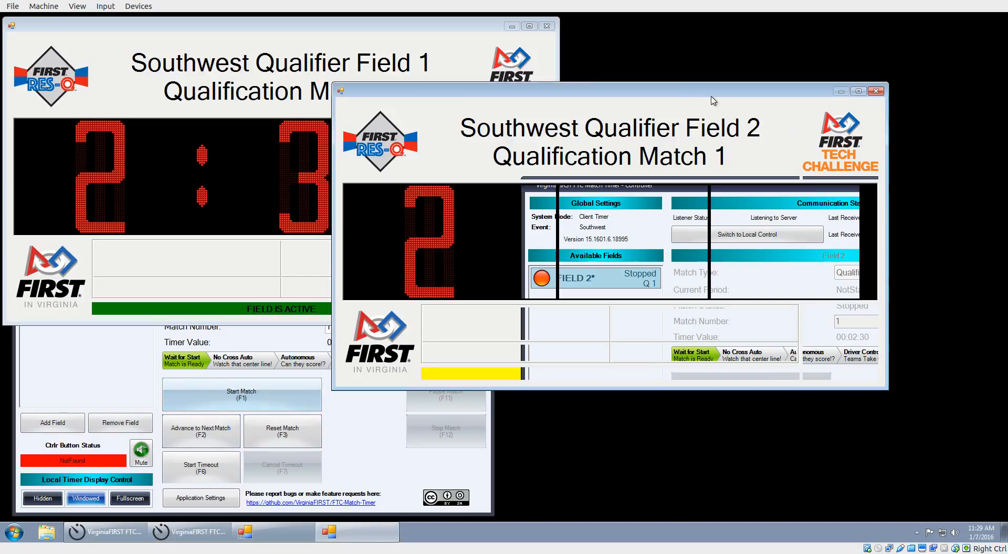
Arrange the Field 1 display above the Field 2 display and bring the server controller to the front beside them
left_click_drag(704, 97, 837, 227)
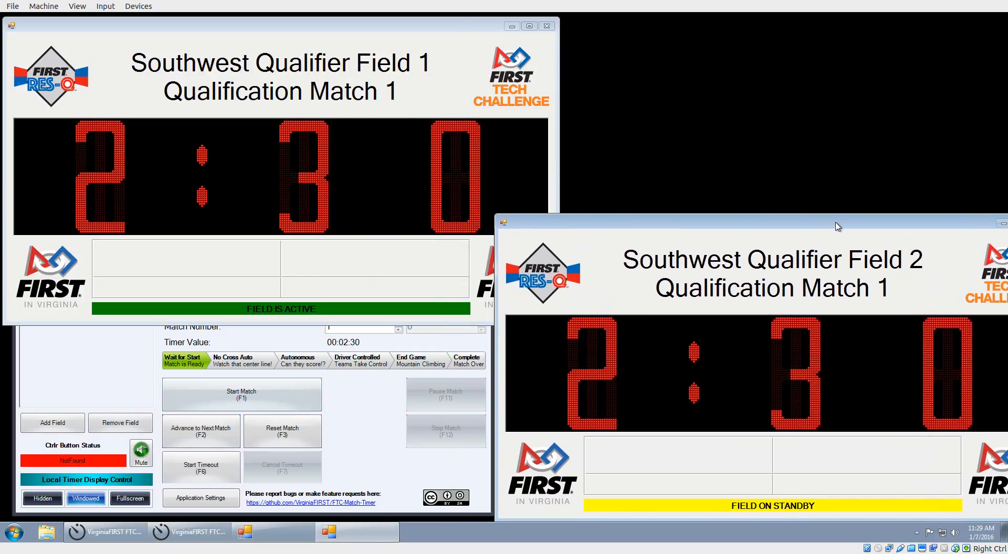
left_click_drag(354, 30, 803, 27)
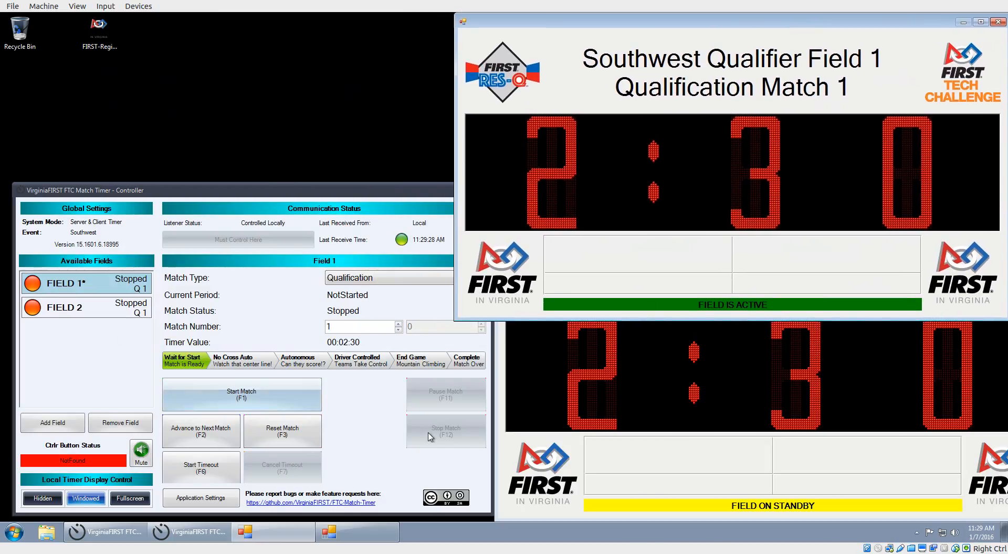
left_click(217, 306)
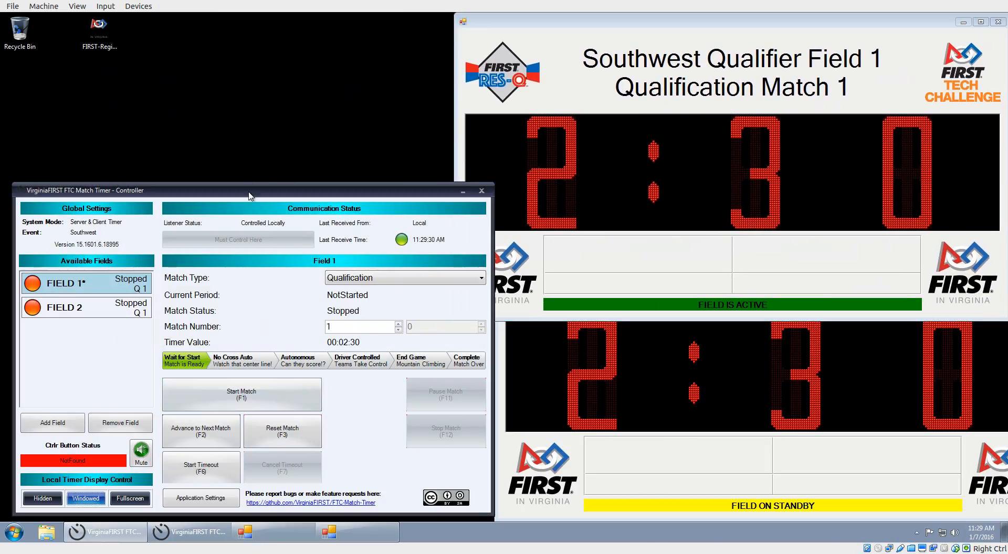
left_click_drag(249, 195, 252, 195)
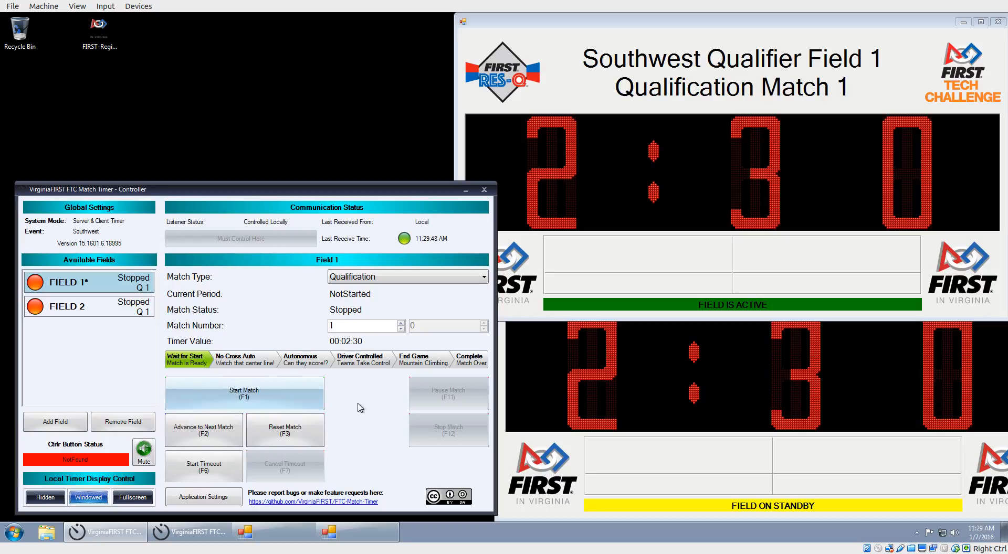
Start Qualification Match 1 on Field 1, resume it for the driver-controlled period, and run it to completion
left_click(300, 400)
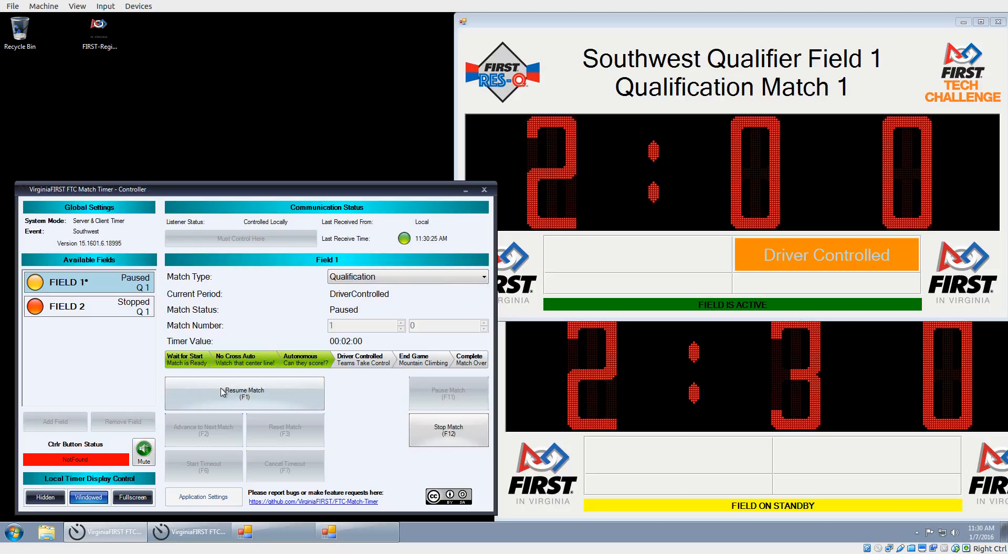
left_click(288, 400)
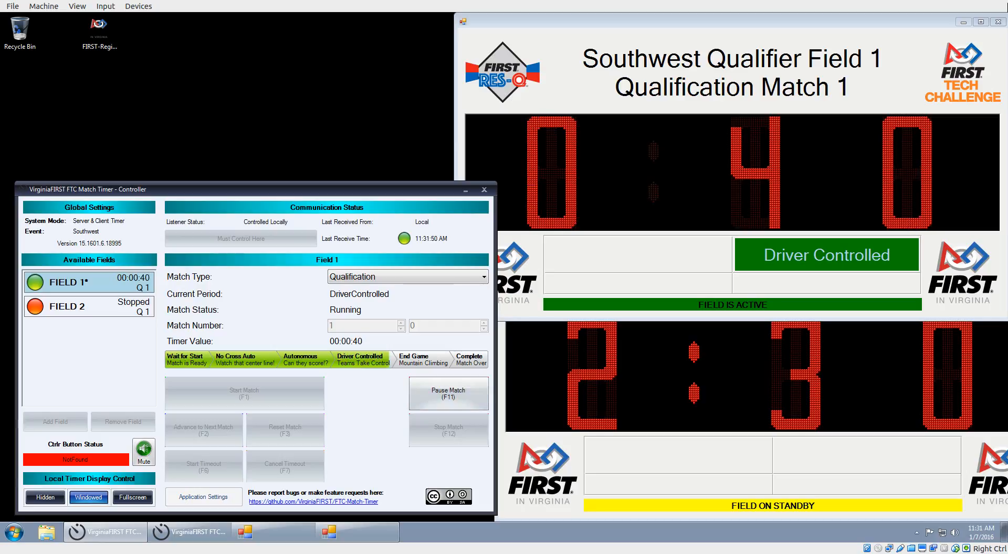
left_click(645, 54)
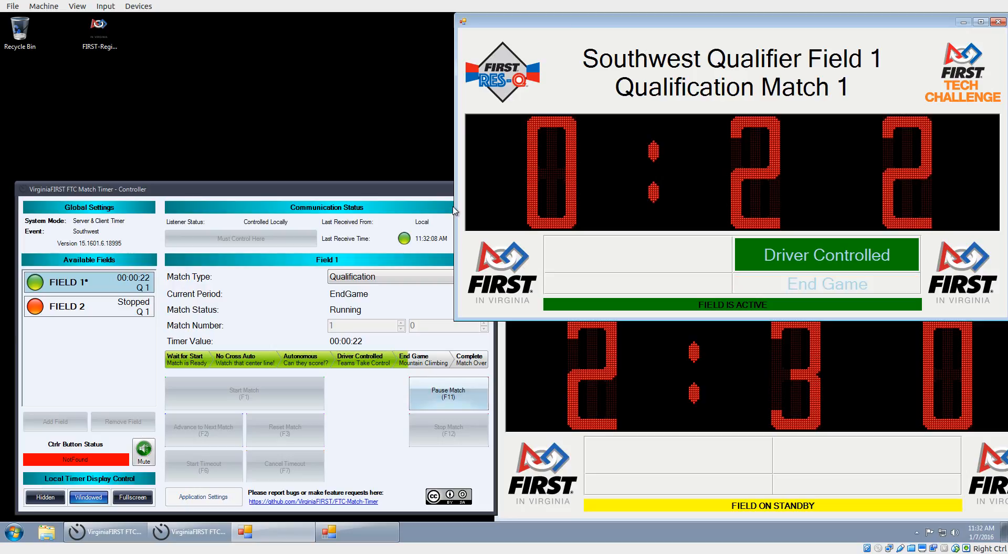
left_click(349, 364)
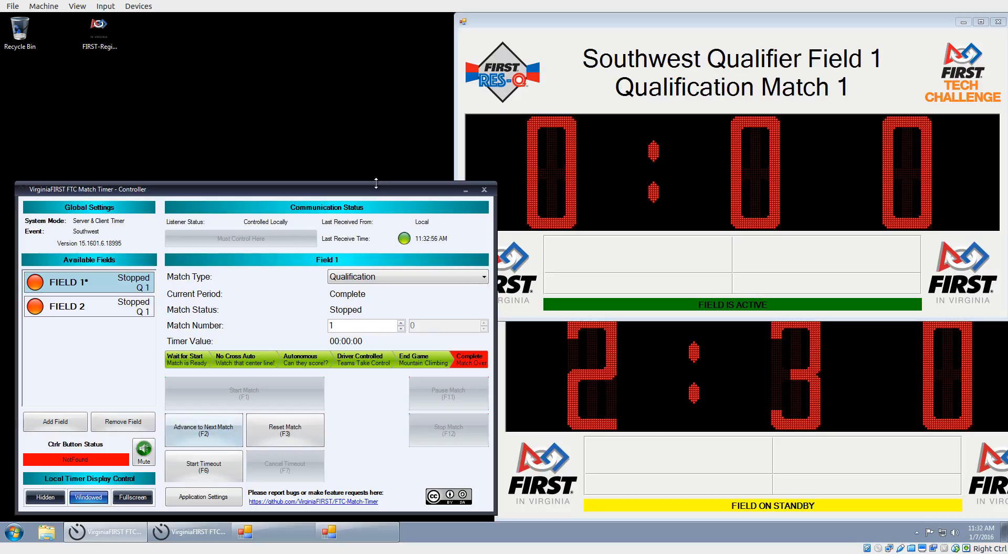
Advance to Qualification Match 2 on Field 2 and bring the Field 2 display to the front
left_click_drag(379, 182, 376, 179)
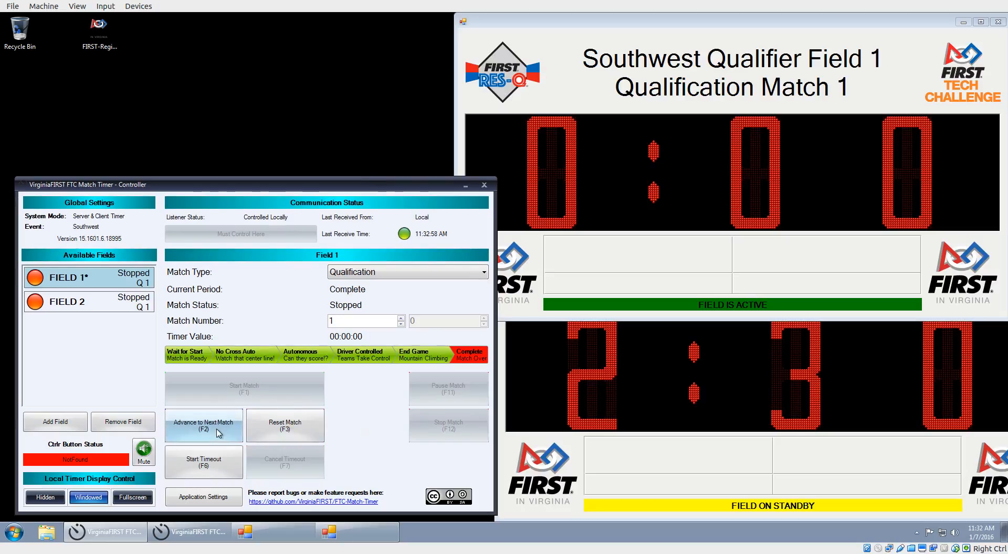
key("F2")
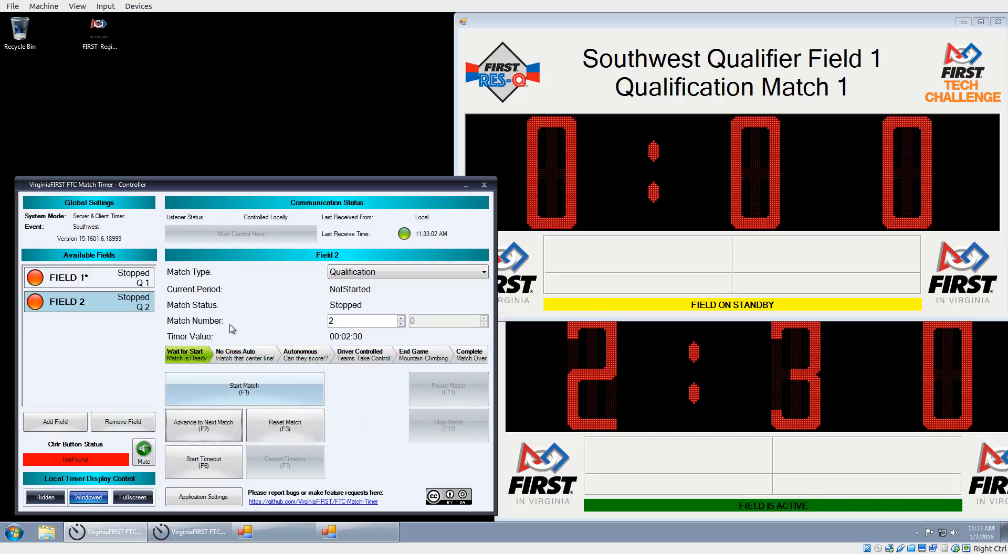
left_click(701, 401)
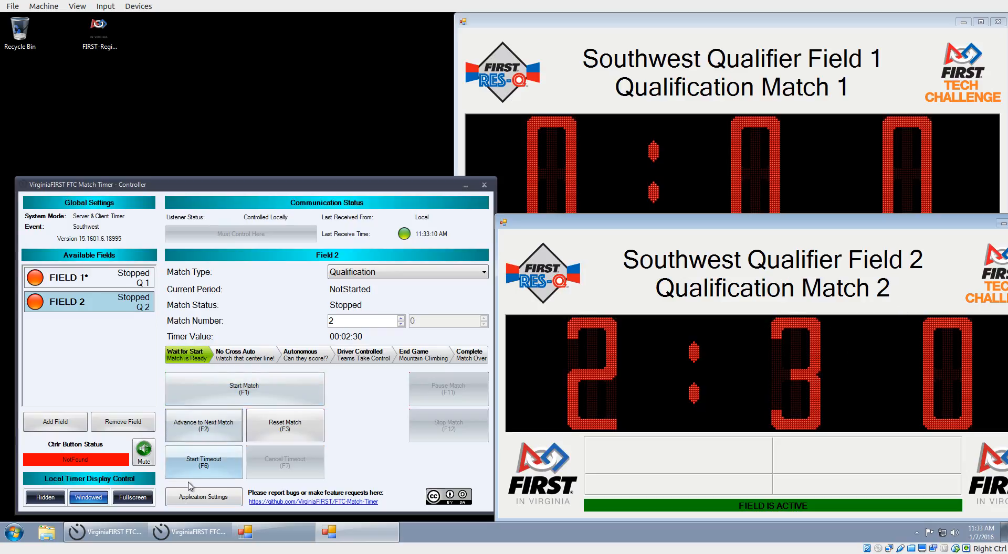
Set match timing to 0:30 for the entire match, 0:10 Autonomous, 0:05 No Cross and 0:10 End Game, and save it
left_click(210, 498)
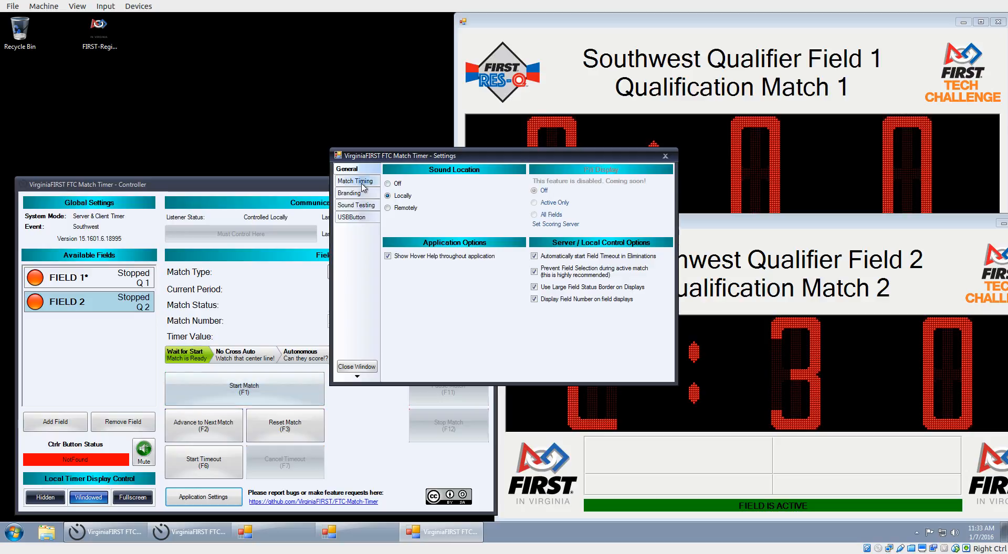
left_click(362, 182)
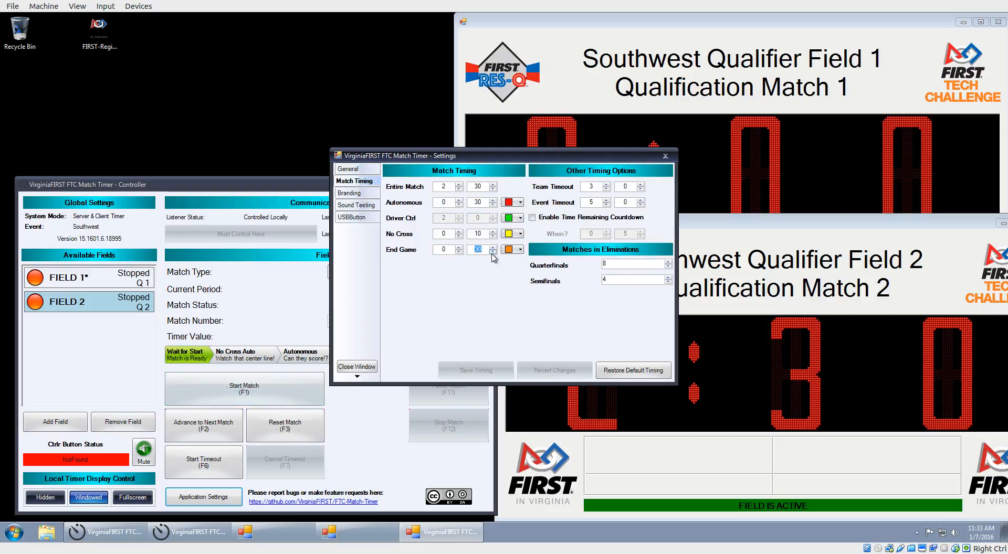
left_click_drag(483, 234, 430, 231)
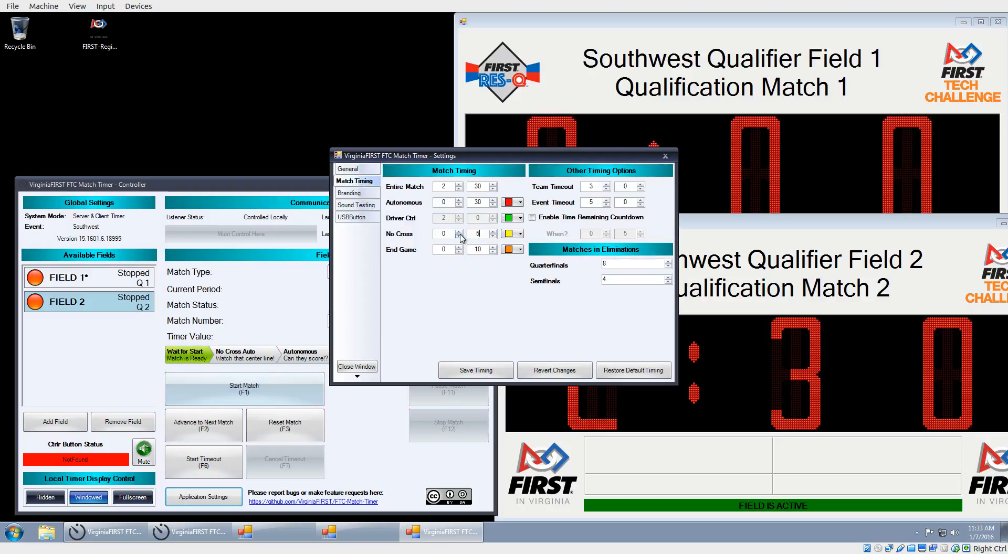
left_click(474, 203)
left_click(483, 363)
left_click(665, 155)
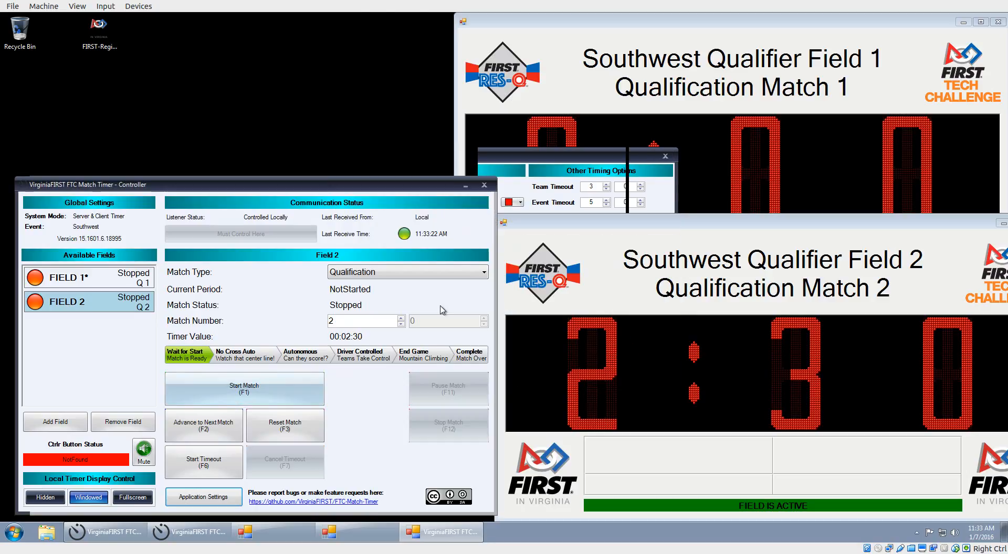
Reset Qualification Match 2 on Field 2 to the new timing, start it, and resume it for the driver-controlled period
left_click(294, 428)
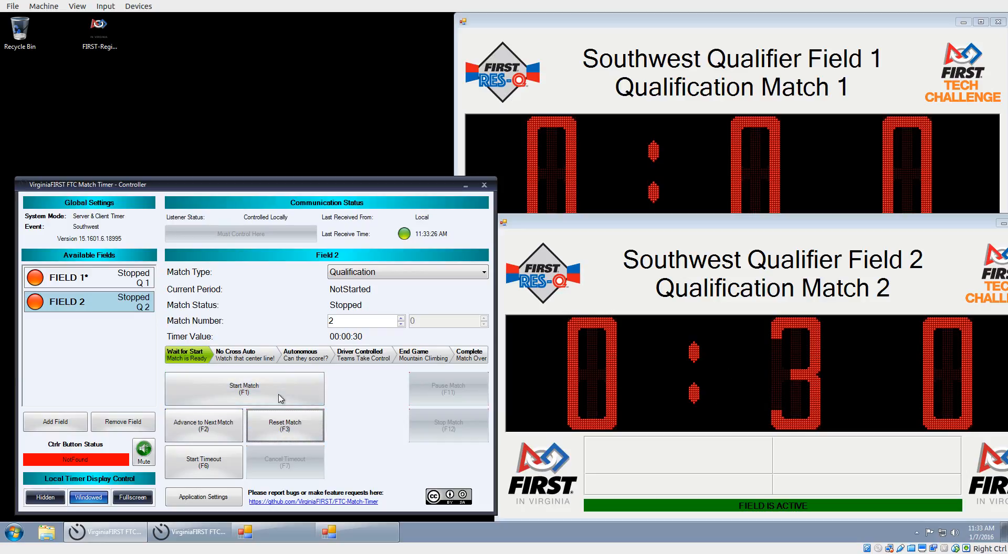
left_click(239, 391)
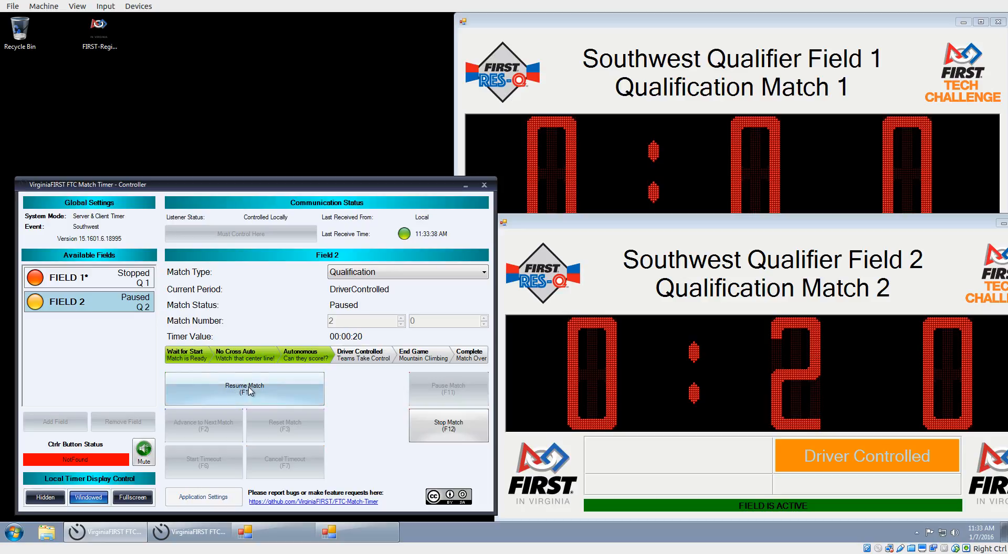
left_click(270, 393)
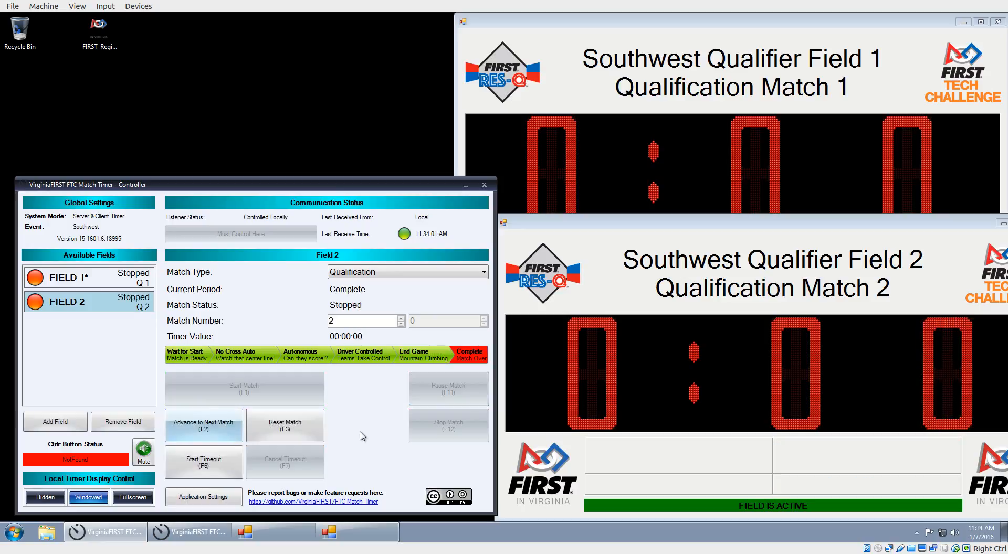
Advance to Qualification Match 3 on Field 1 and bring the Field 1 display to the front
left_click(204, 426)
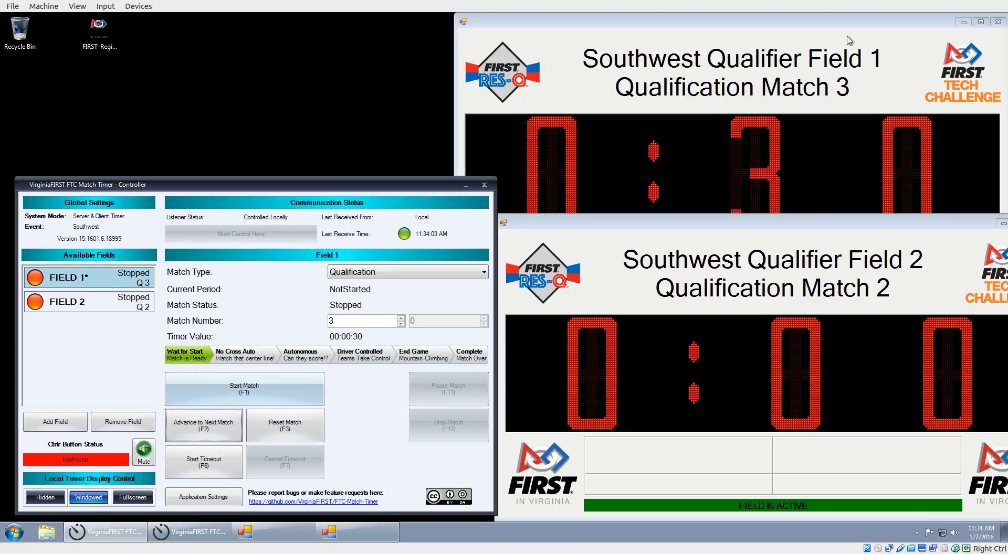
left_click(764, 175)
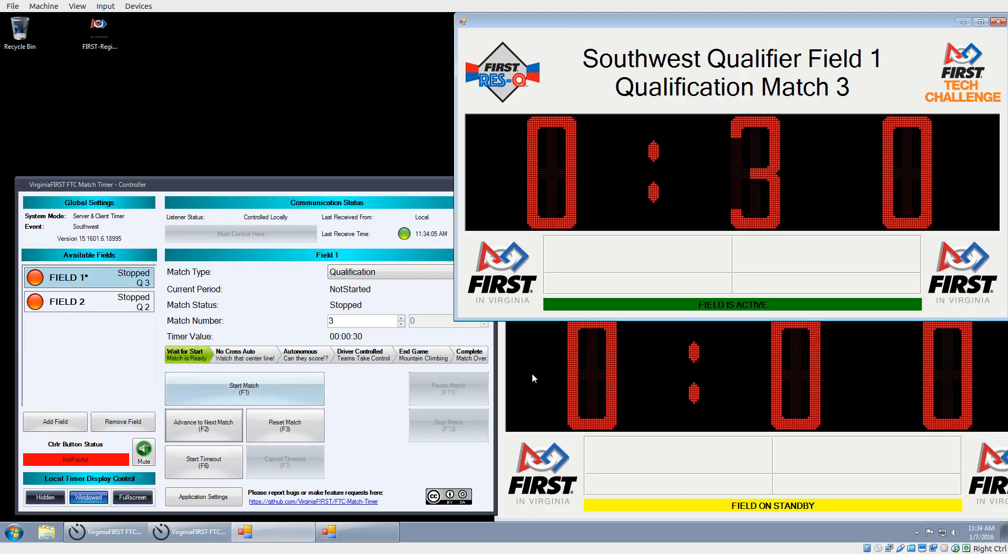
Review the match types available for the Field 1 match in the server controller
left_click(397, 420)
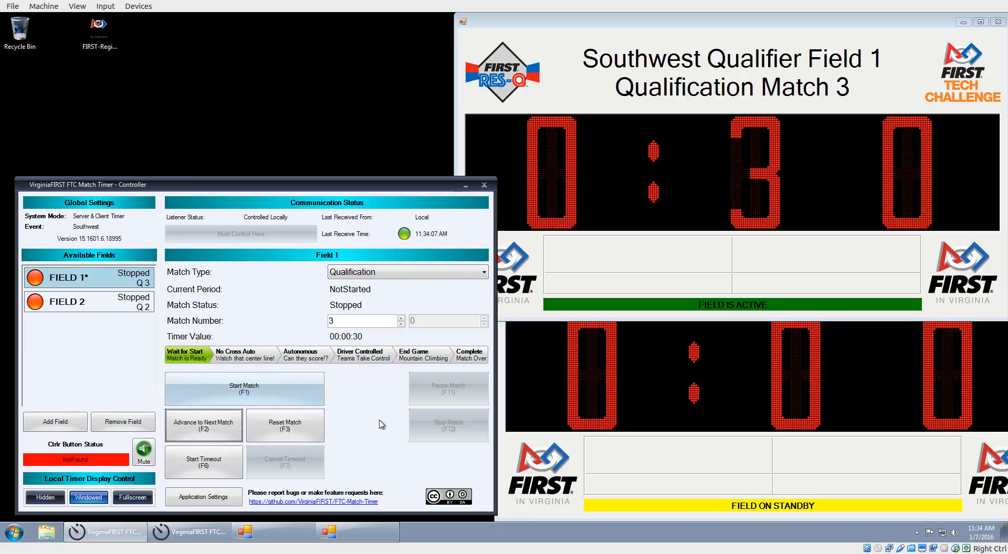
left_click(392, 276)
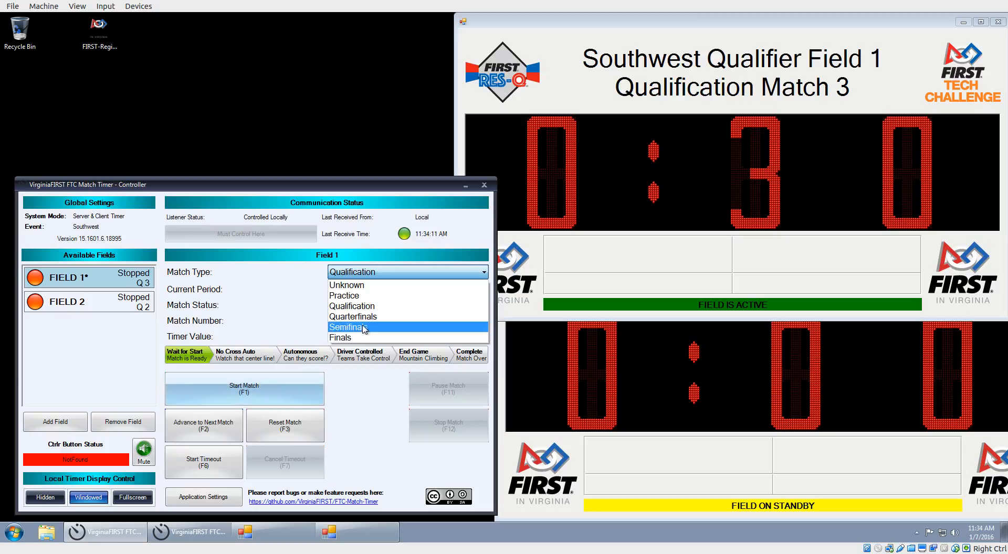
left_click(359, 371)
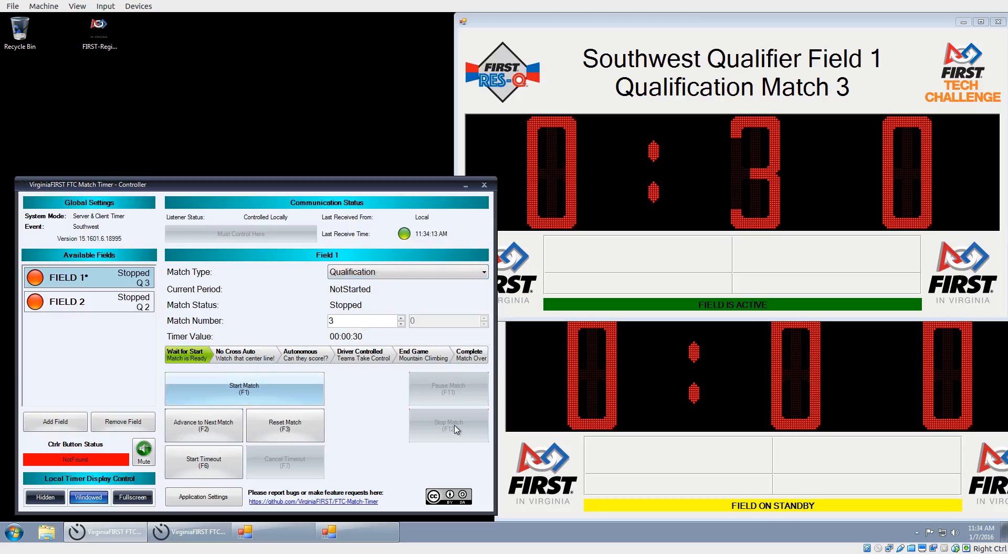